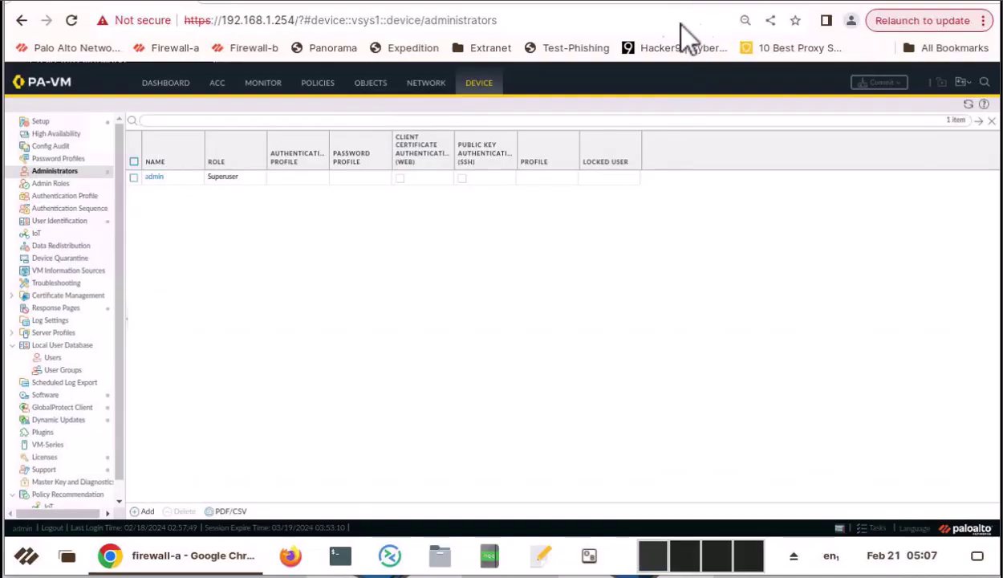
- Start a new authentication profile named Local-Database and set its type to Local Database
click(473, 84)
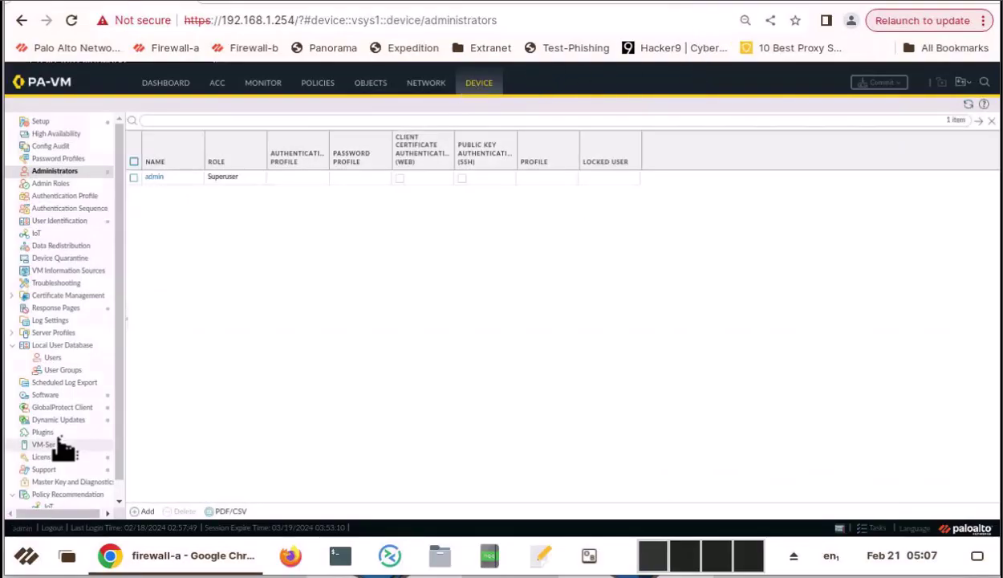
click(91, 201)
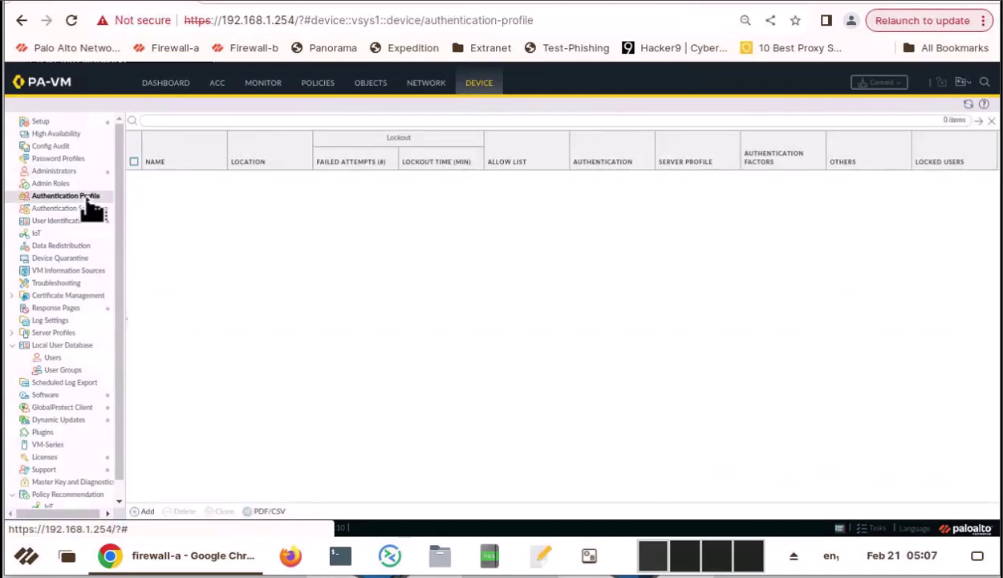
click(146, 512)
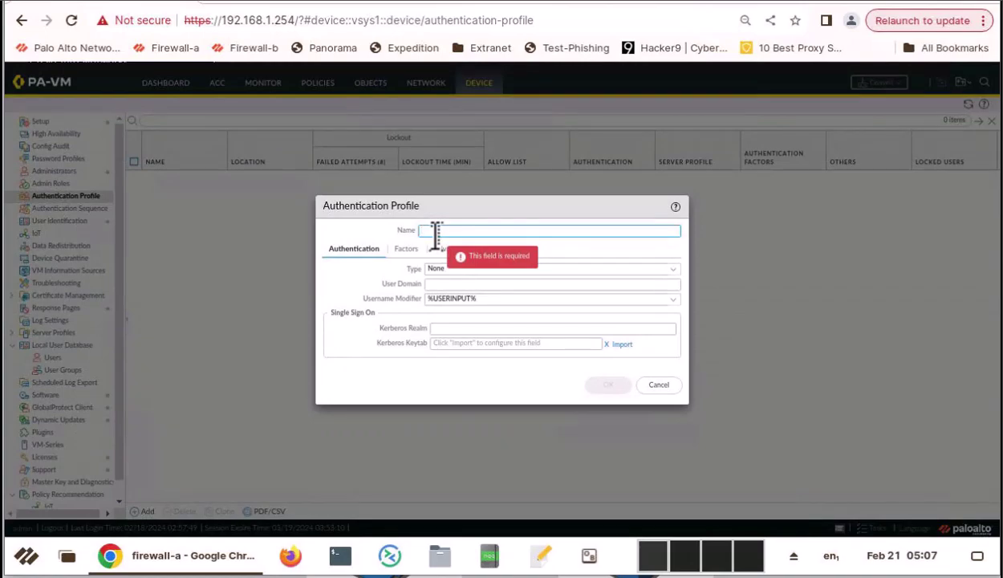
text(Local-Database)
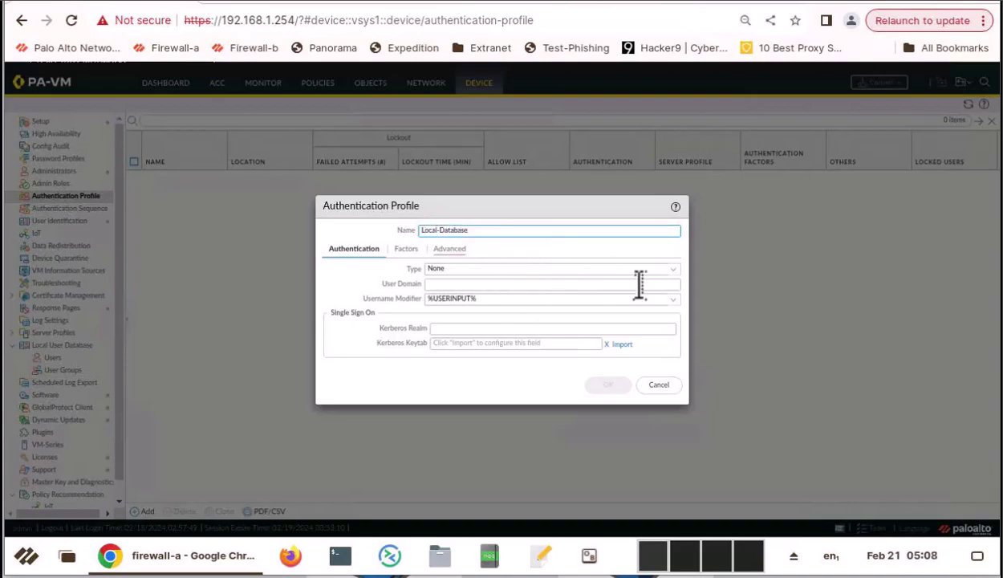
click(666, 268)
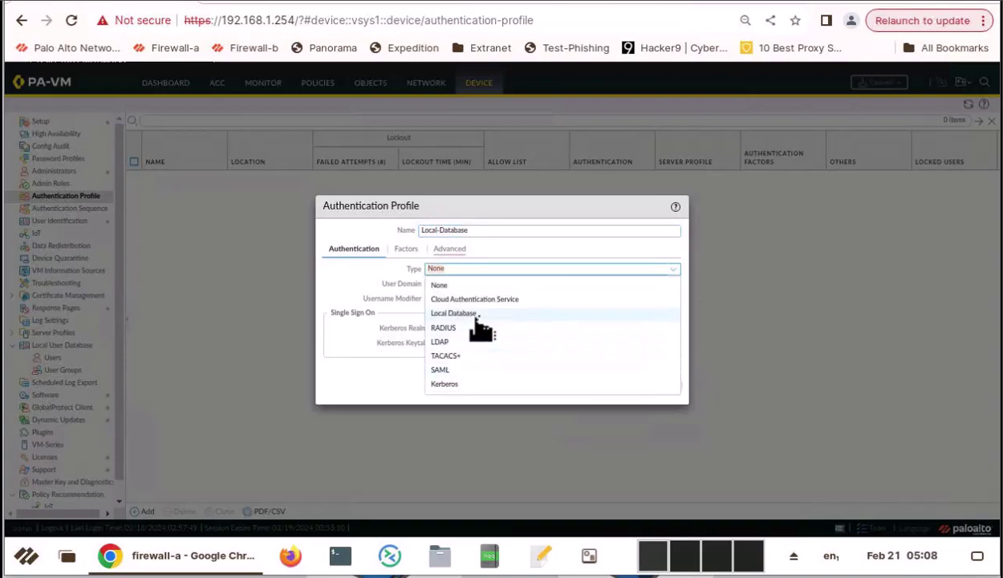
click(454, 313)
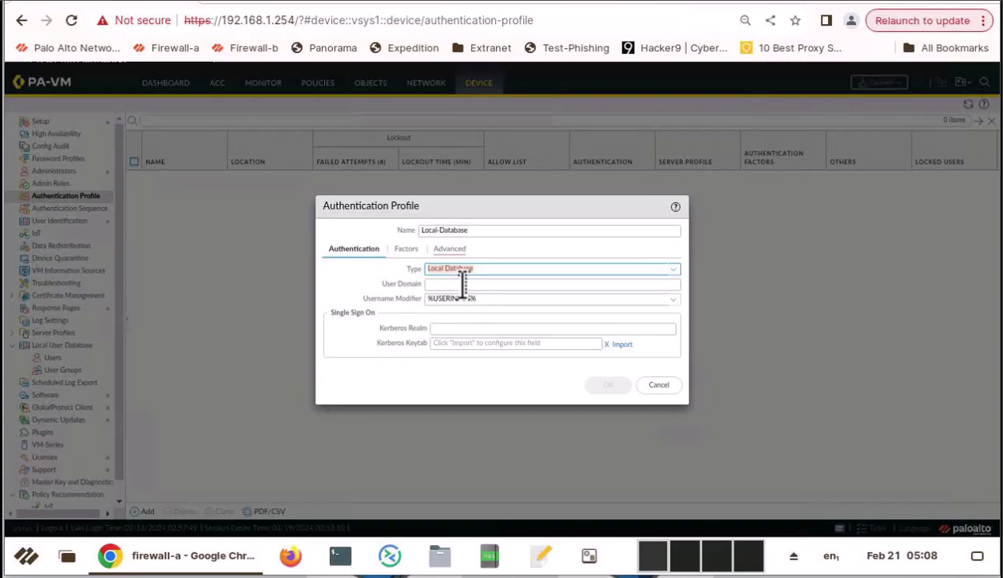
- Add all to the authentication profile's allow list and save the profile
click(449, 251)
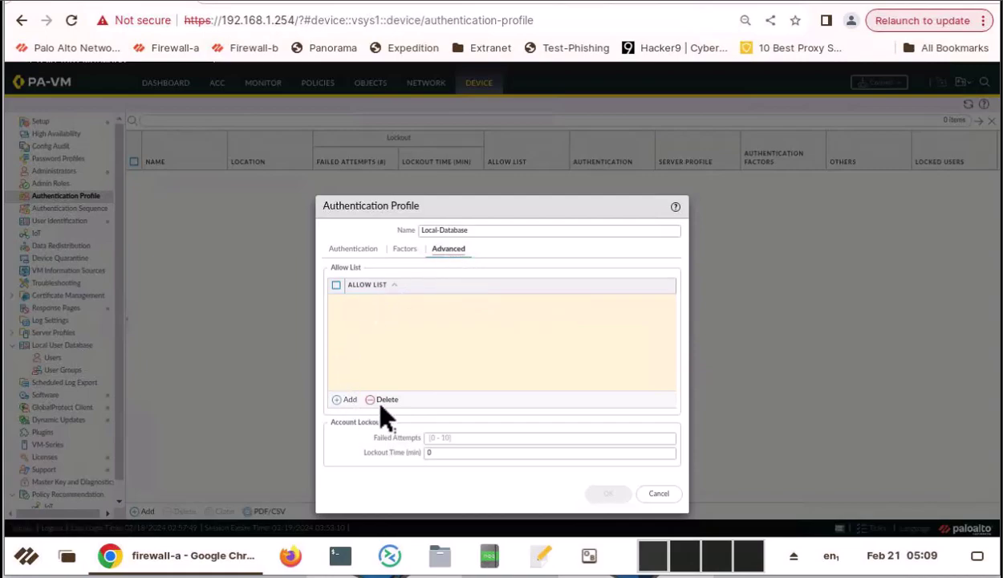
click(347, 401)
click(377, 314)
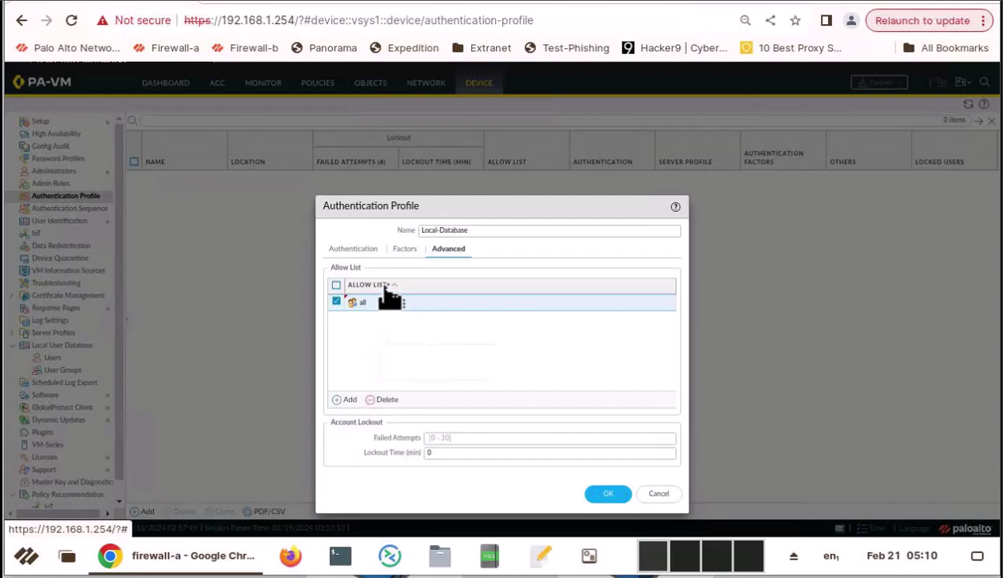
click(607, 495)
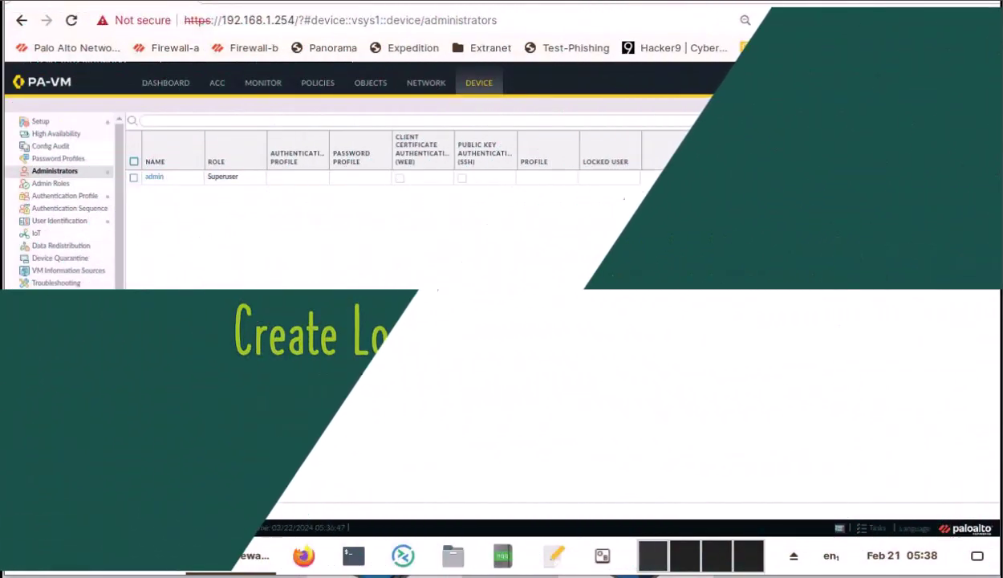
- Create a local database user named adminjohn, entering and confirming the account password
click(55, 444)
click(147, 511)
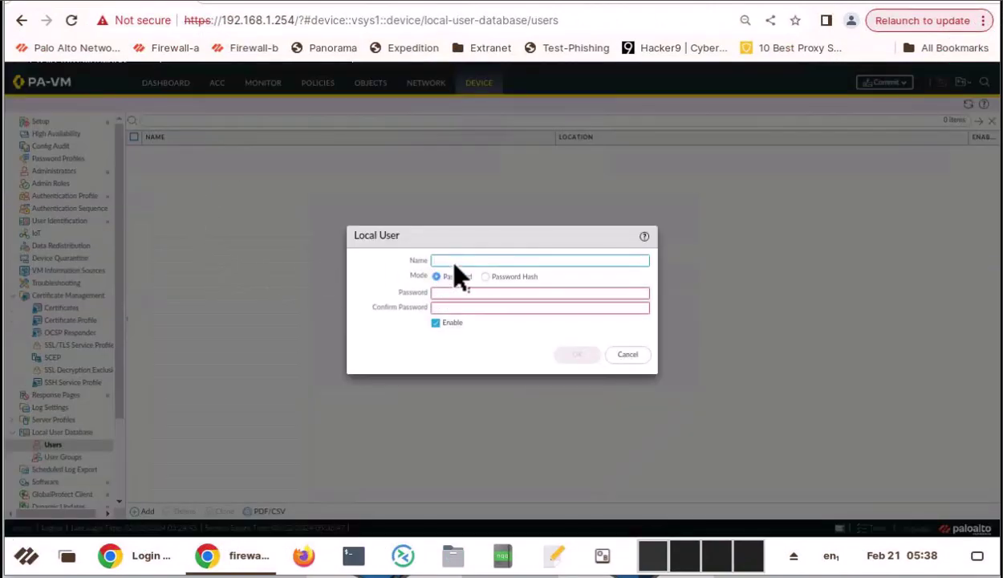
text(adminjohn)
click(452, 293)
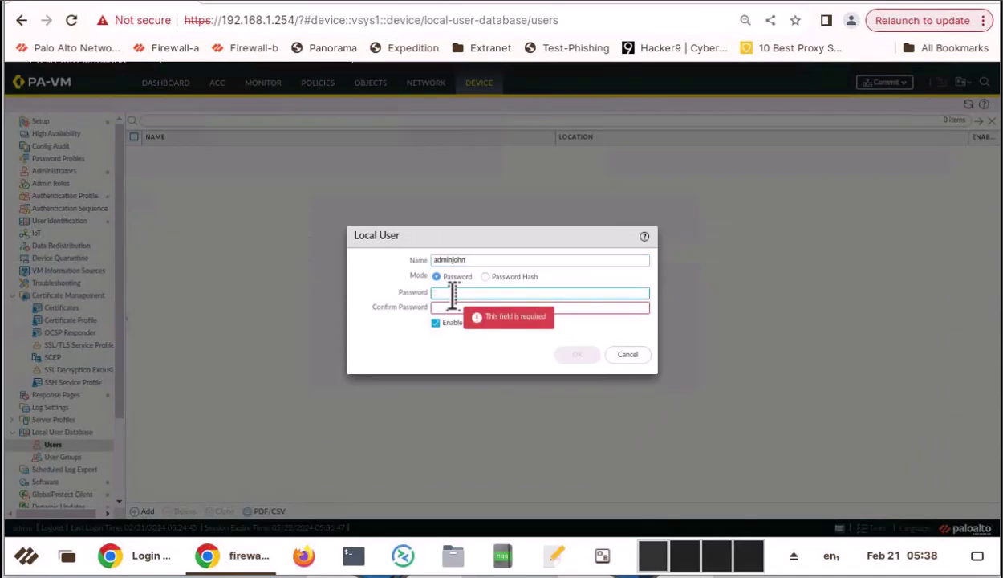
text(*************)
click(450, 308)
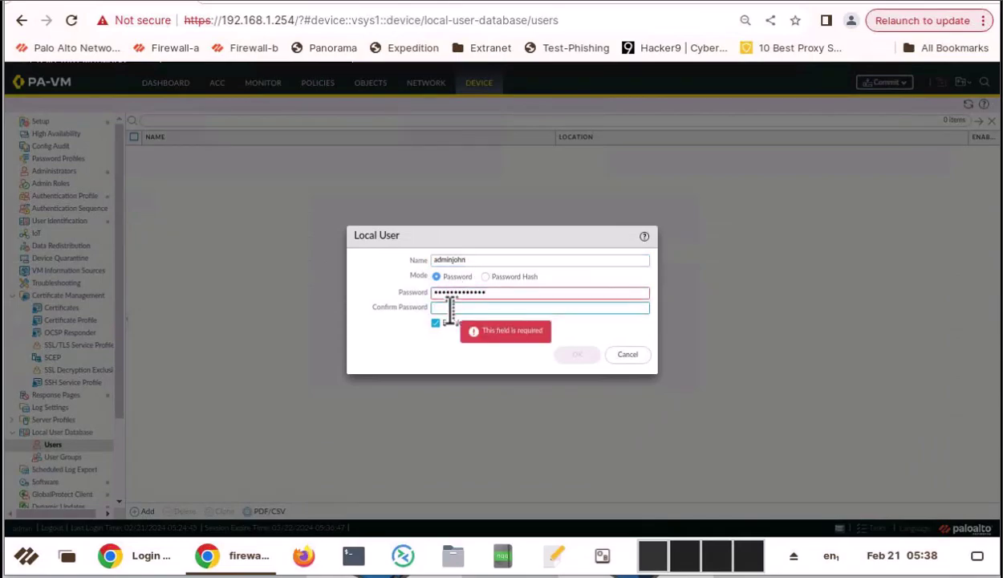
text(*************)
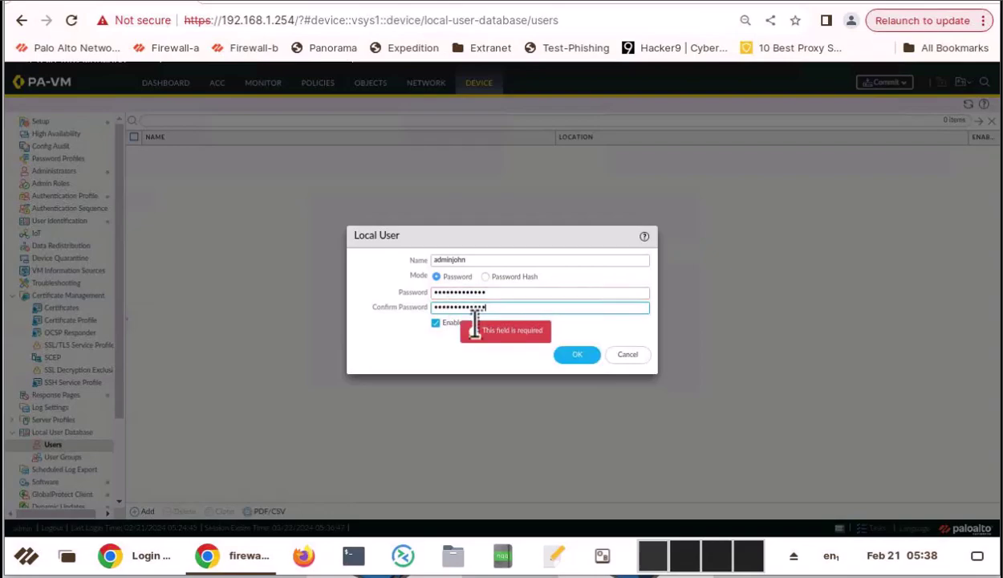
click(579, 355)
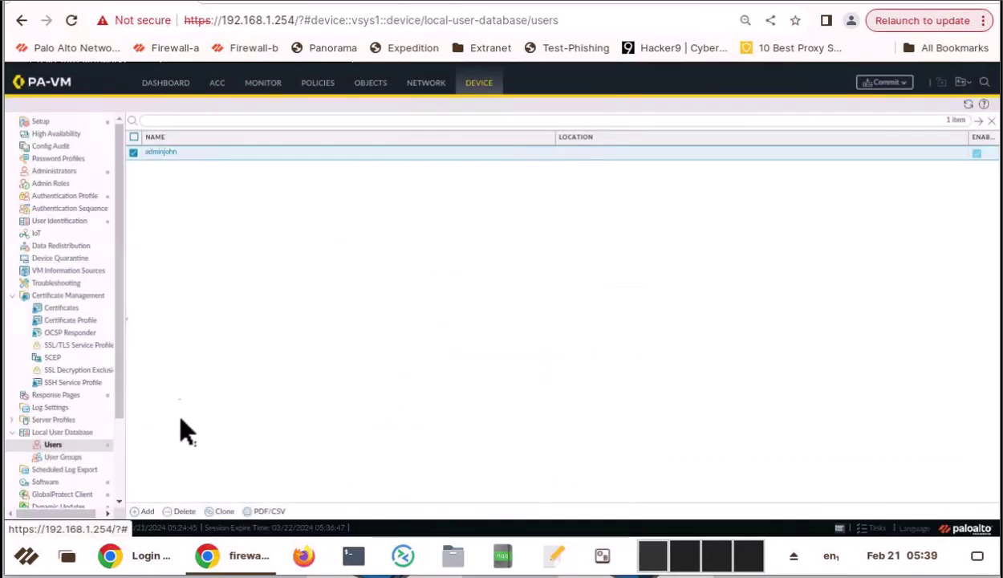
- Create a second local database user named adminpaul, entering and confirming the account password
click(145, 511)
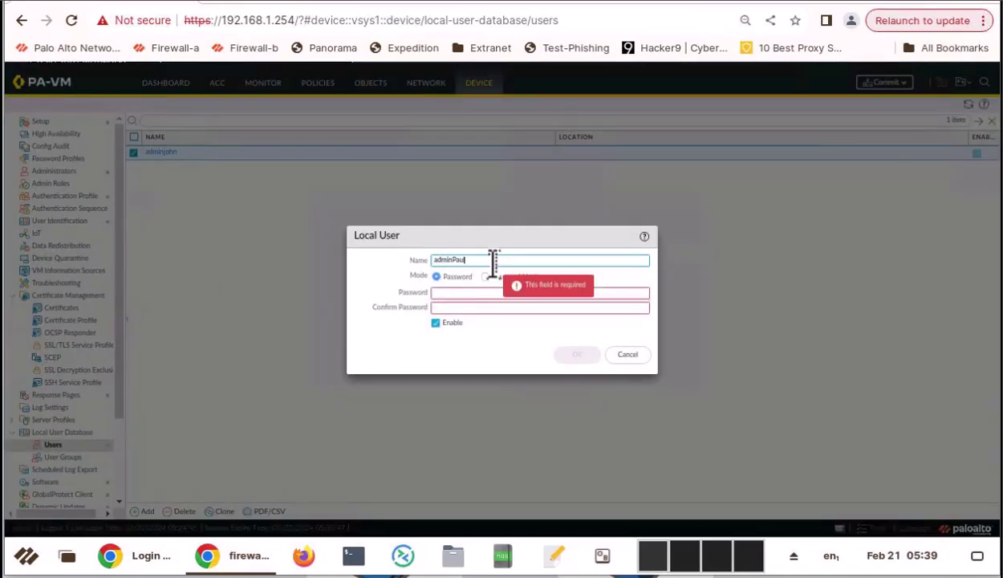
text(adminPaul)
click(439, 294)
text(•••••••••••••)
click(446, 306)
text(•••••••••••••)
click(582, 355)
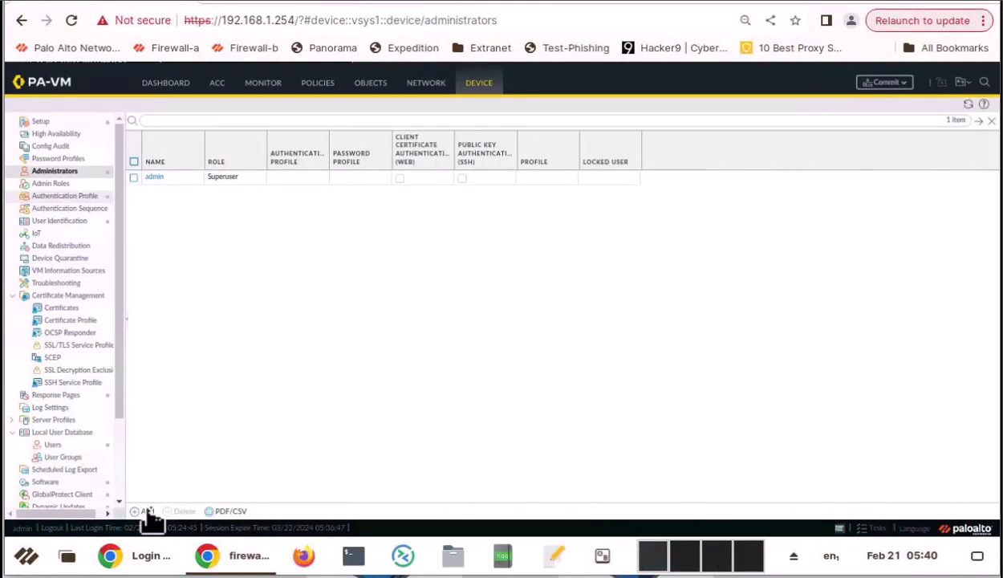
- Add an administrator account named adminjohn that uses the Local-Database authentication profile
click(147, 511)
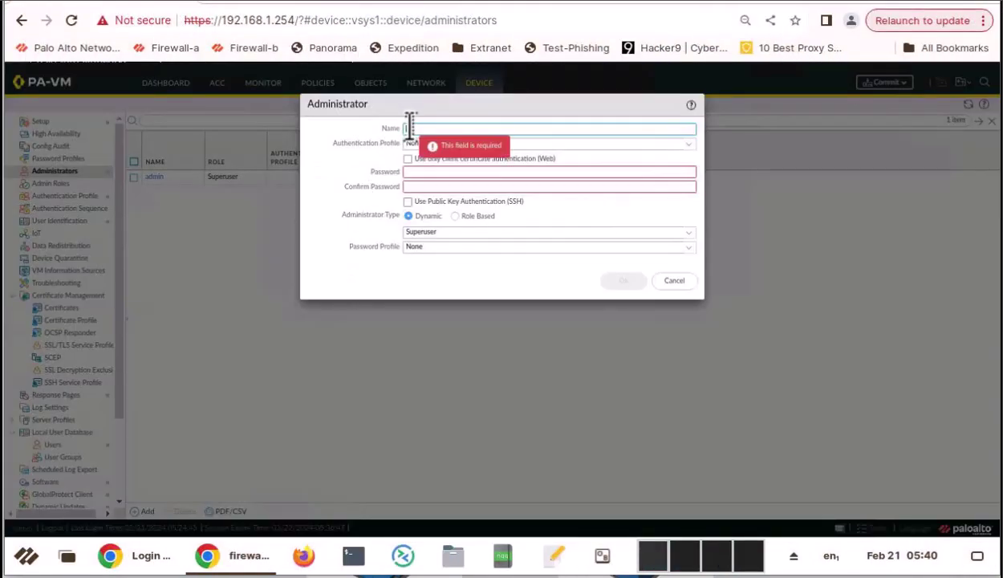
text(adminjohn)
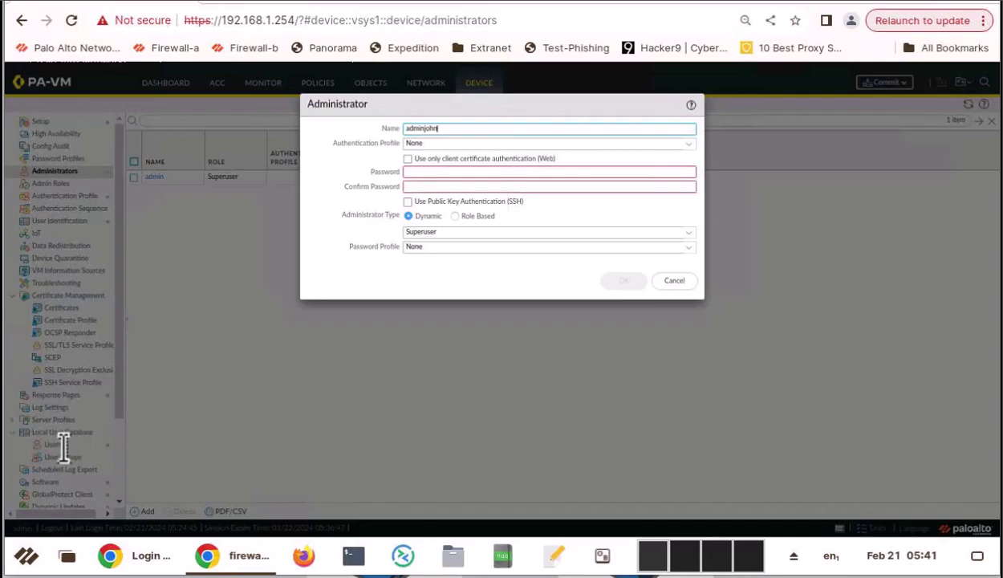
click(686, 142)
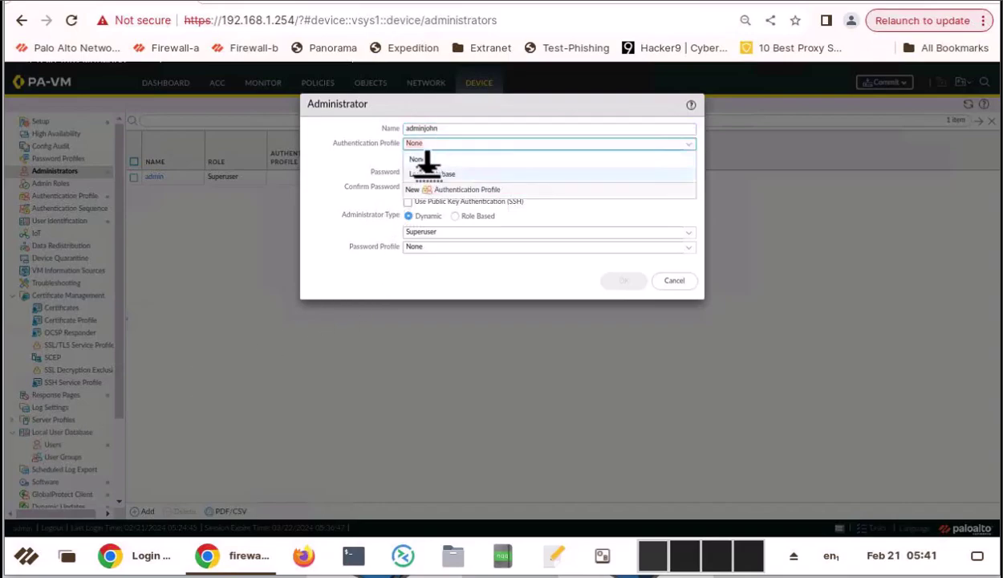
click(426, 173)
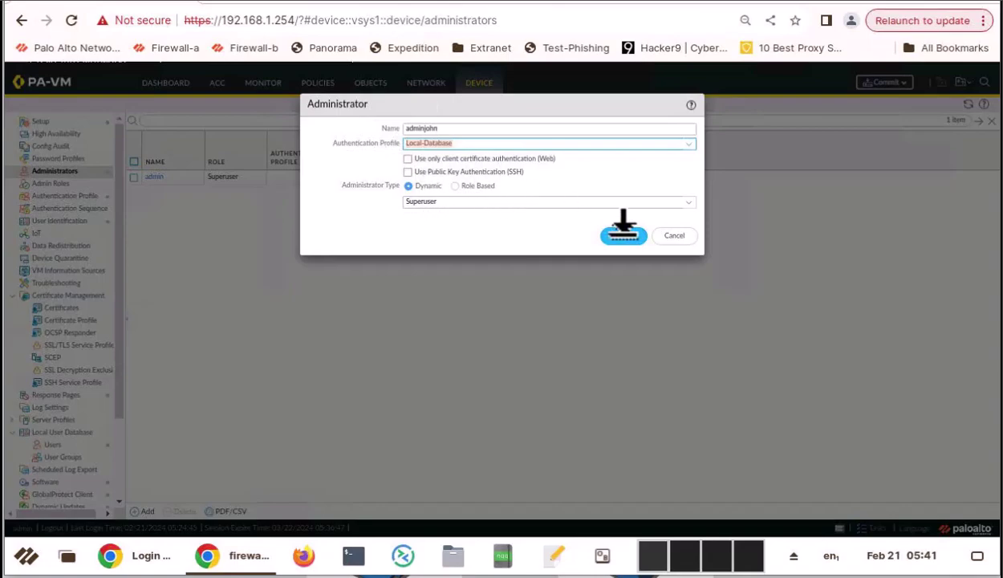
click(623, 233)
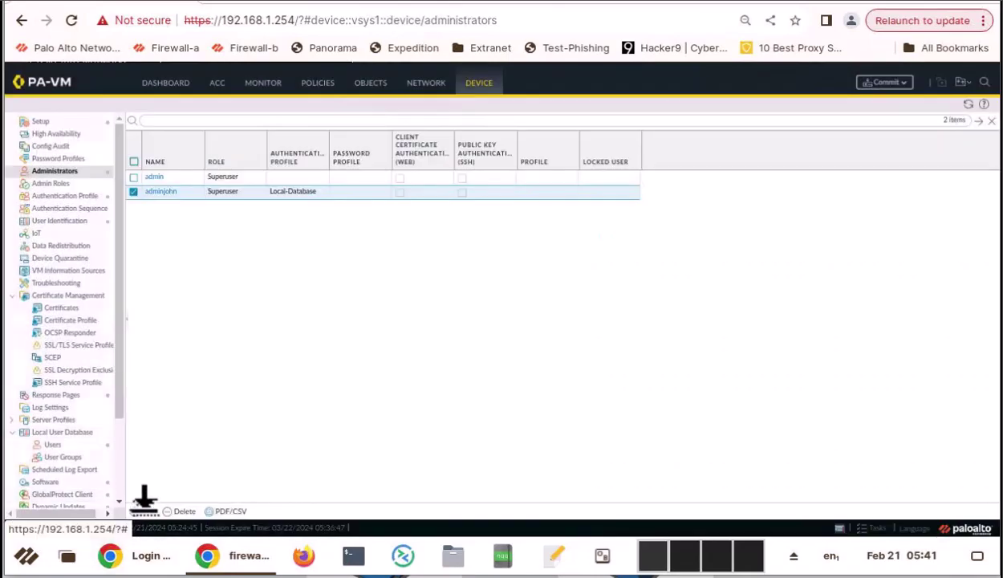
- Add an administrator account named adminpaul that uses the Local-Database authentication profile
click(146, 507)
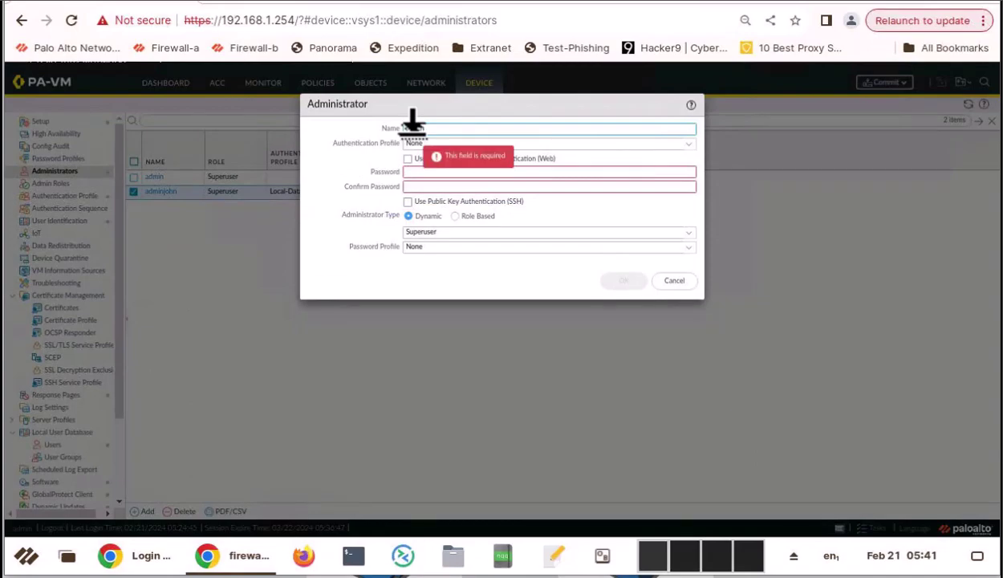
text(adminpaul)
key(Tab)
click(685, 143)
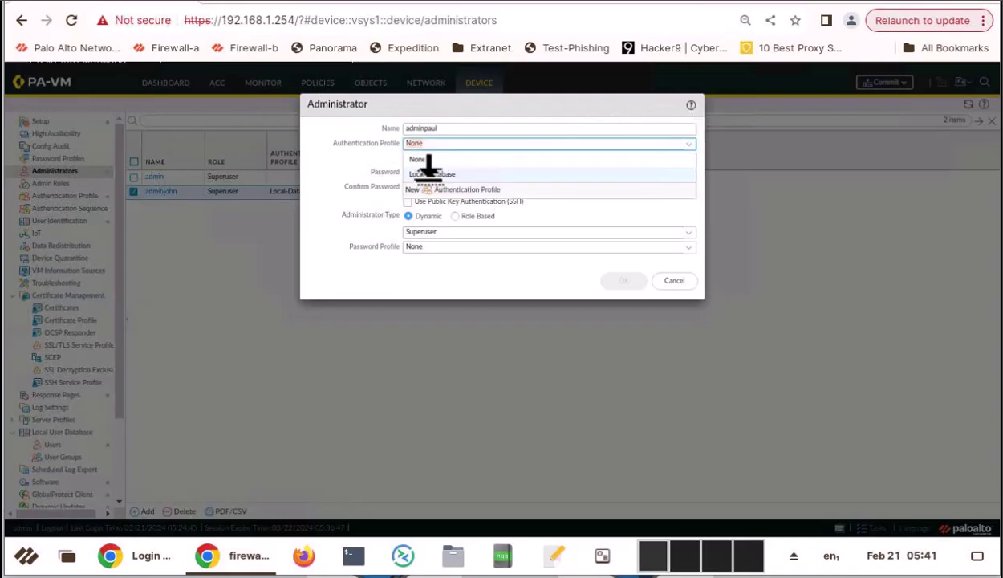
click(431, 173)
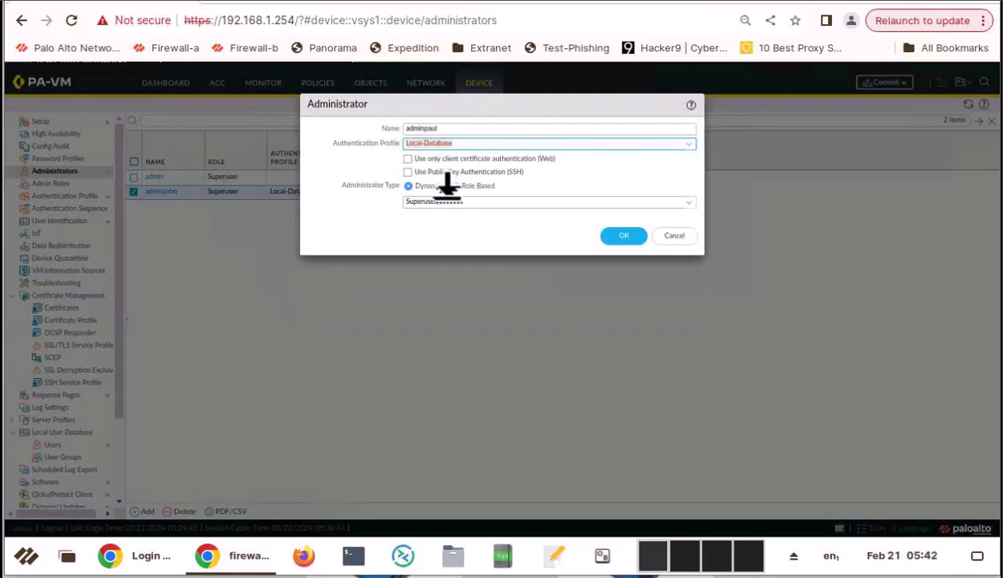
click(625, 232)
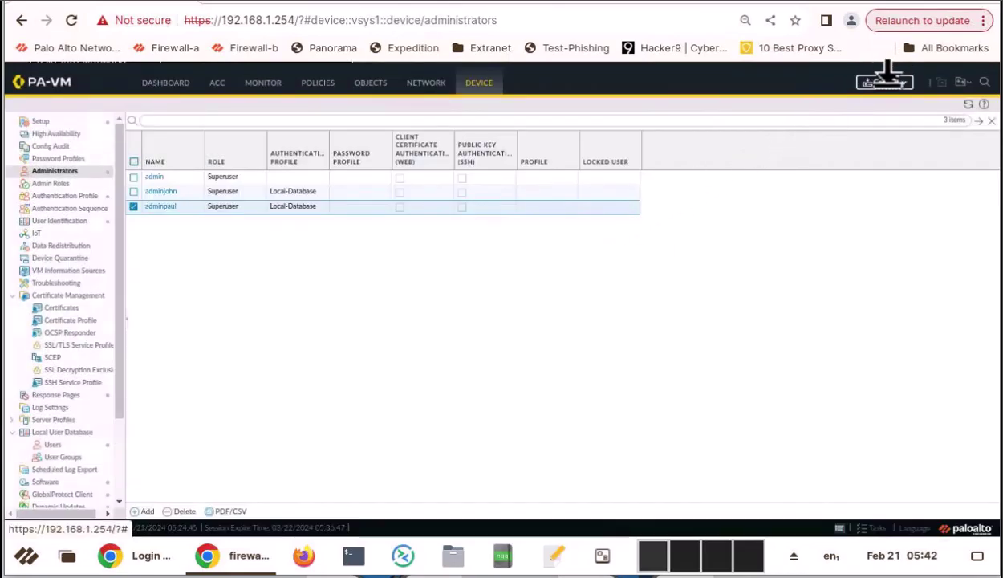
- Commit the configuration changes to the firewall and log out of the admin session
click(882, 81)
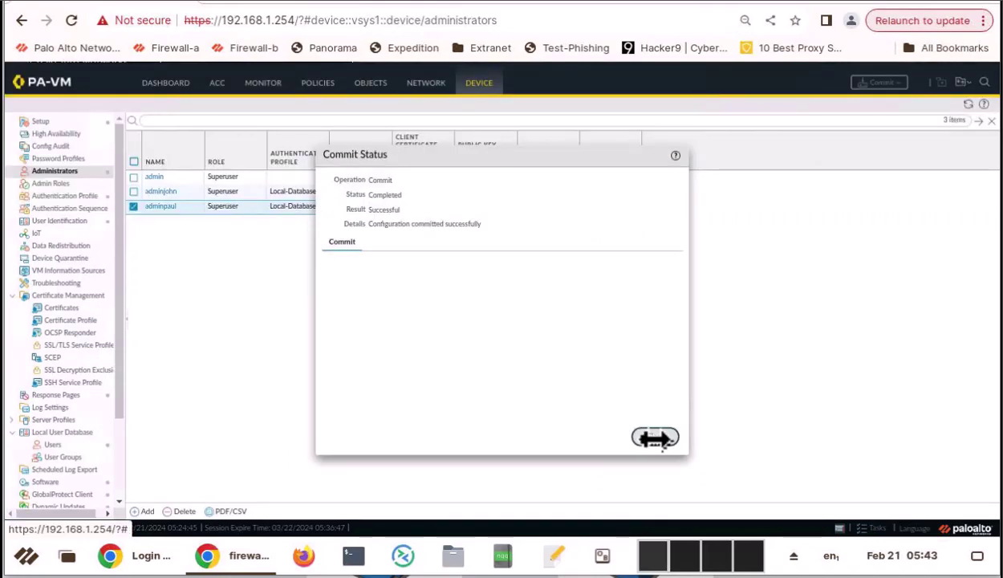
click(655, 439)
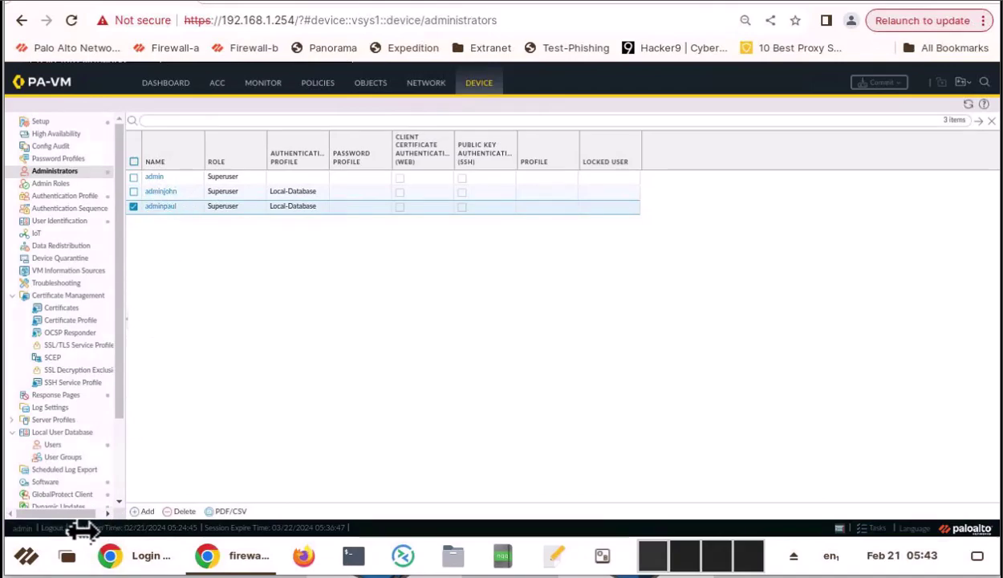
click(17, 528)
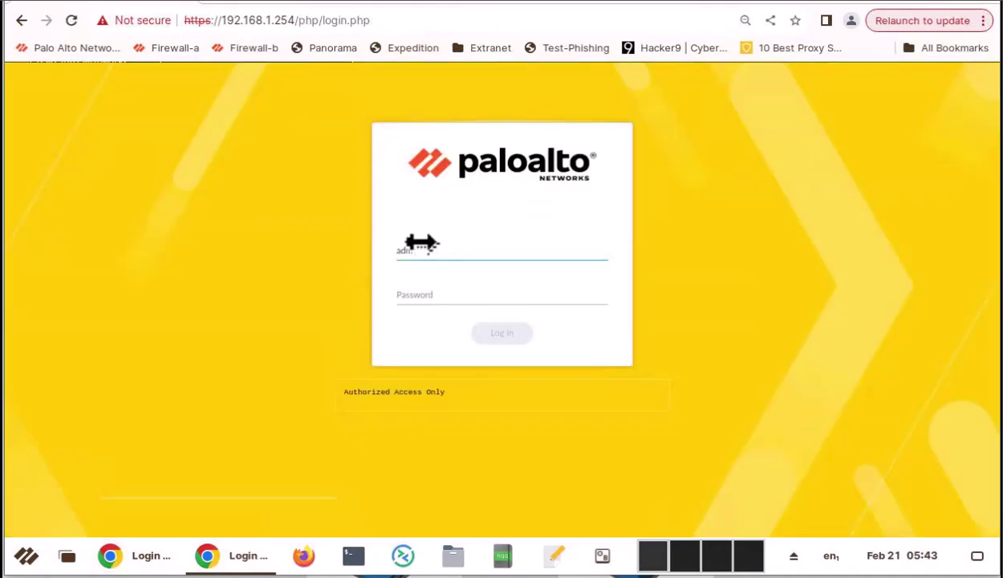
- Log in to the firewall as adminjohn with the account password
click(421, 243)
text(adminjohn)
click(421, 292)
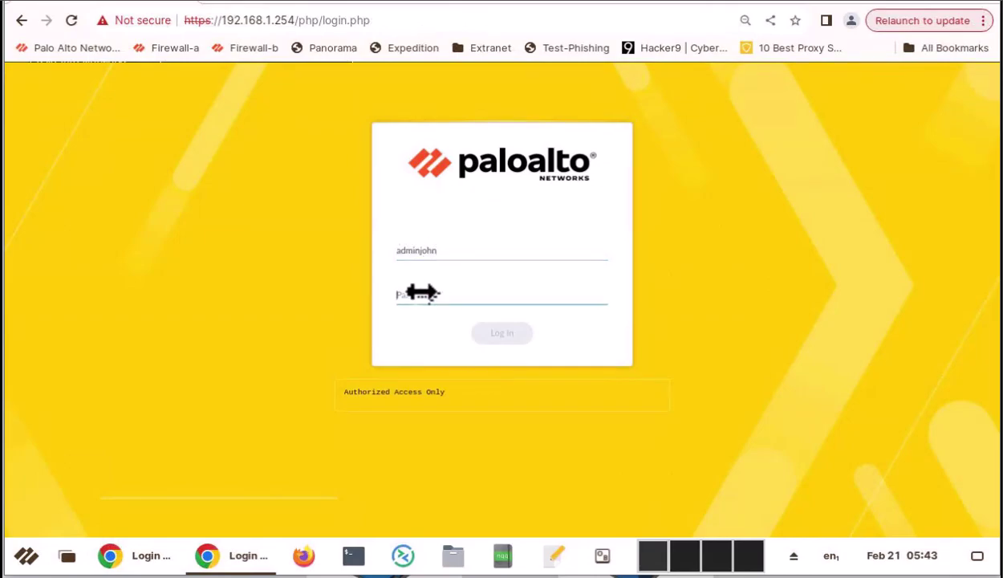
key(ctrl+v)
click(502, 333)
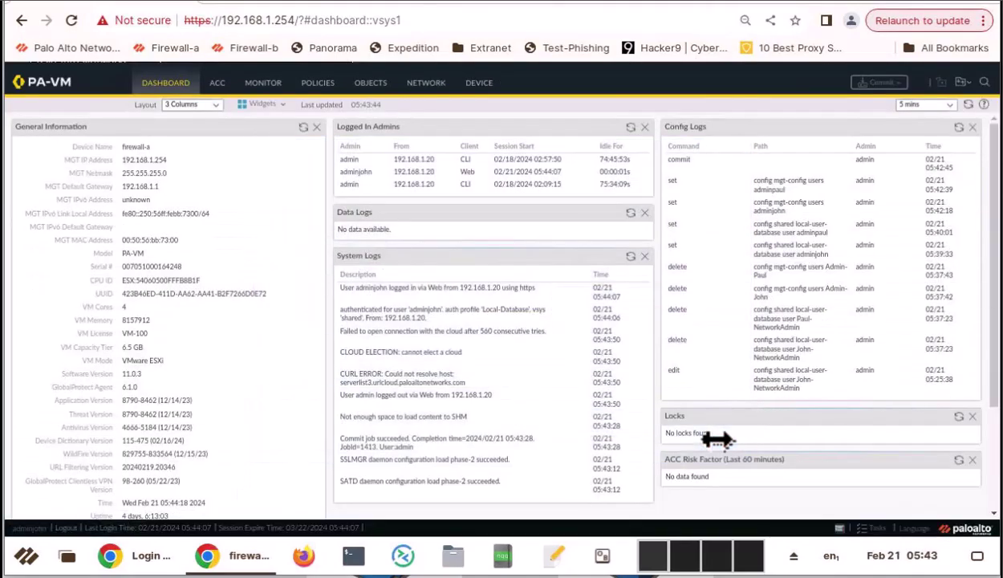
- Open the firewall's System logs to examine the login events
click(271, 83)
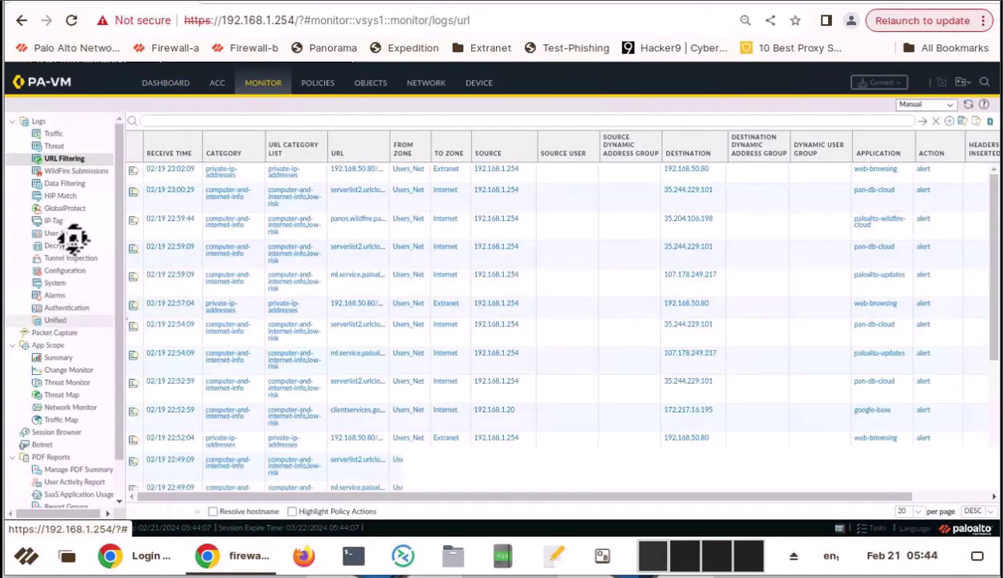
click(55, 282)
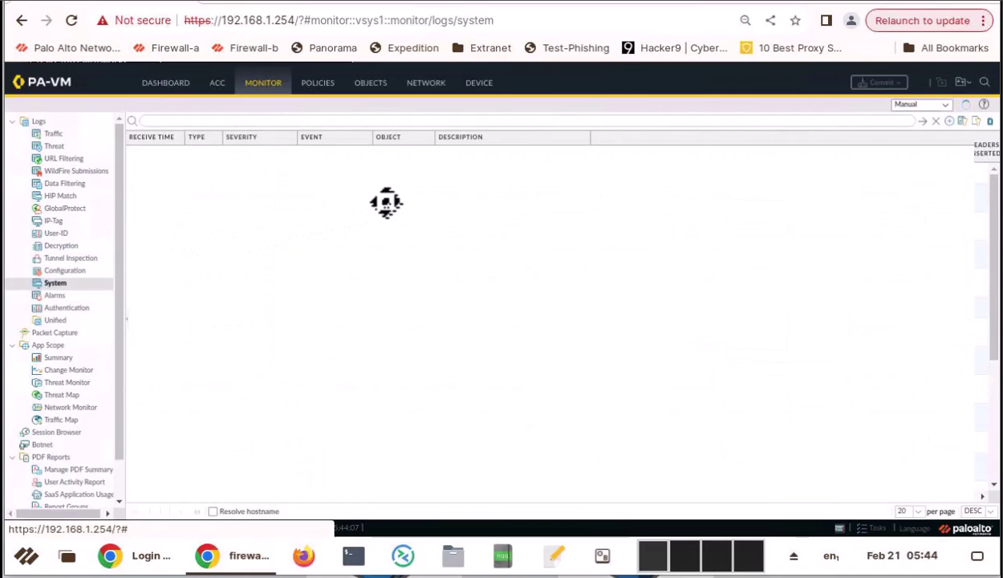